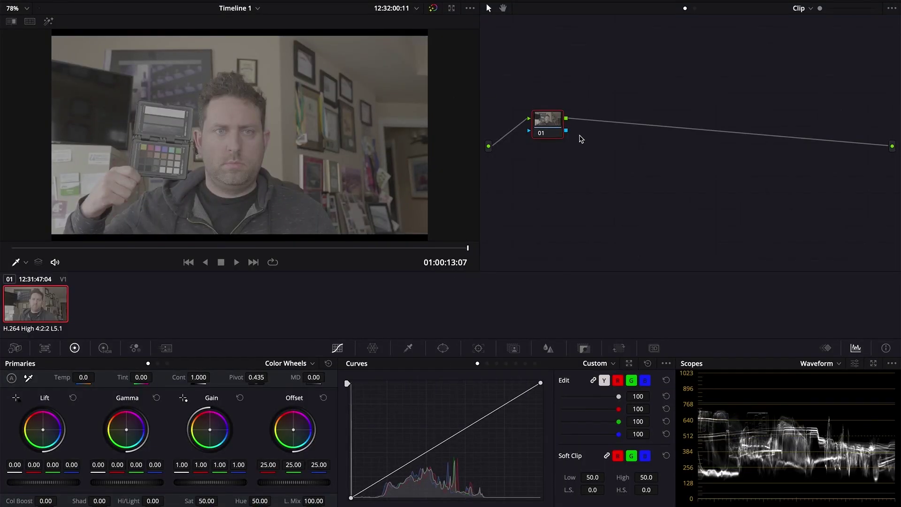
- Label node 01 PRE, nudge it slightly lower-left, and add serial node 02 after it with Alt+S
right_click(554, 125)
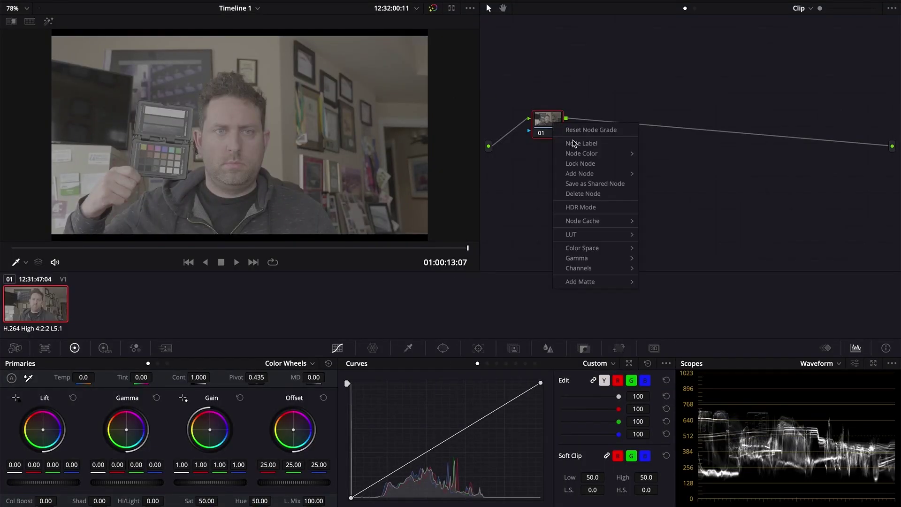
left_click(606, 145)
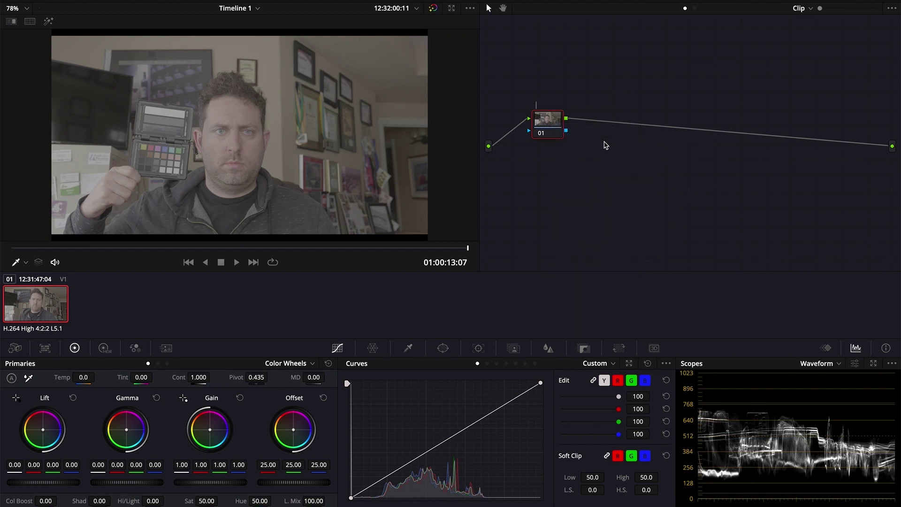
type("PRE")
key("Return")
left_click_drag(547, 122, 534, 130)
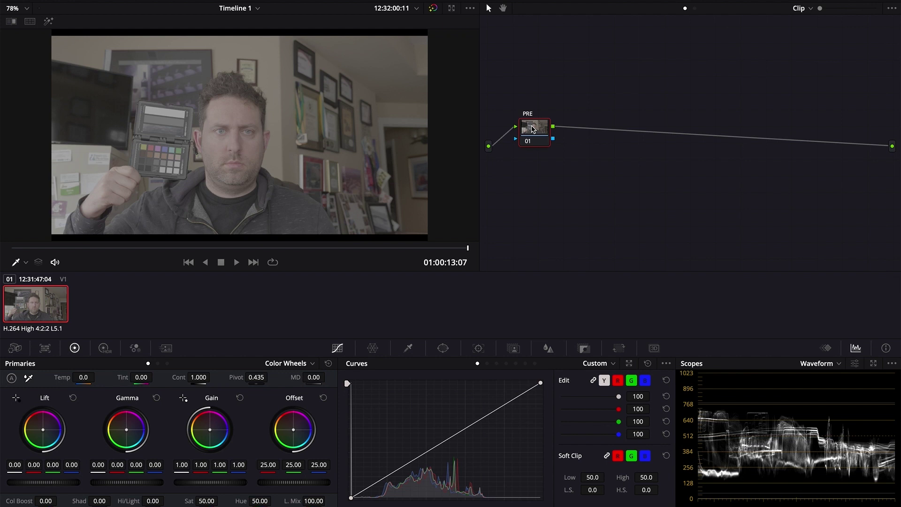
key("alt+s")
- Label node 02 WB and white-balance from the chart's grey patch (Temp -27.5, Tint 1.58)
right_click(583, 131)
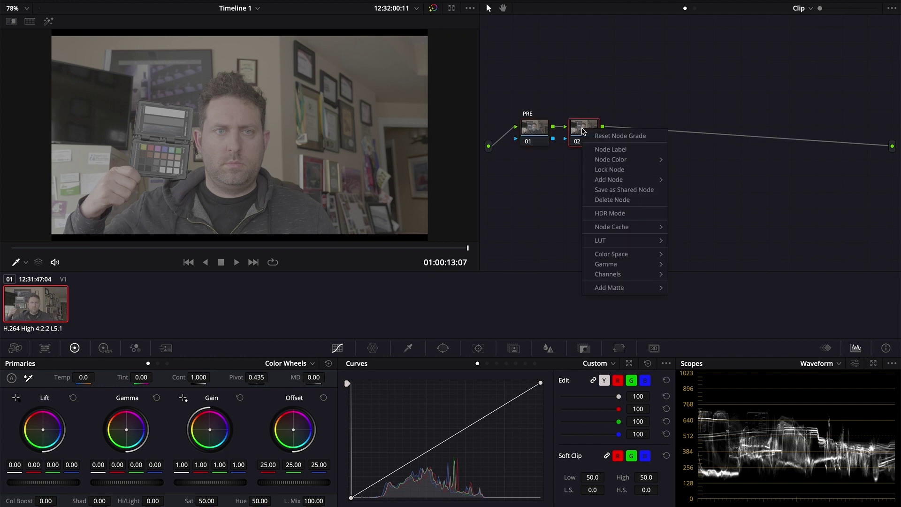
mouse_move(601, 158)
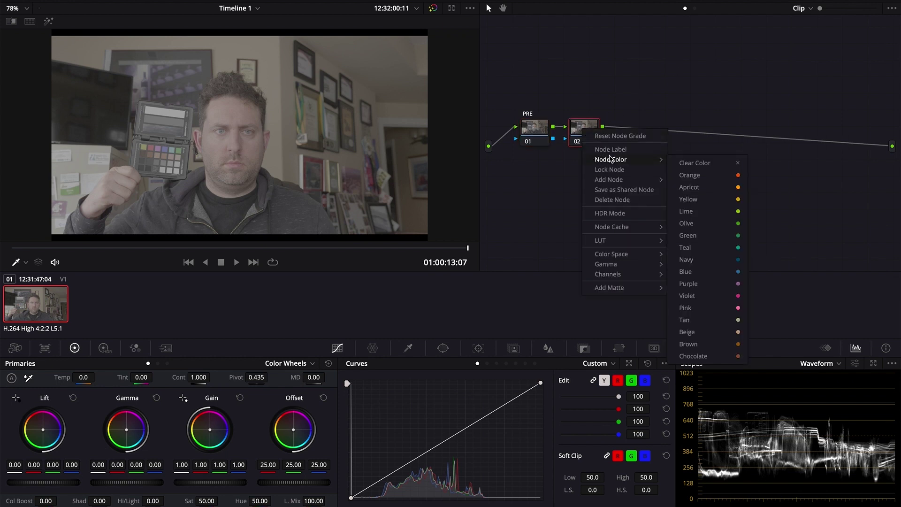
left_click(610, 149)
type("WB")
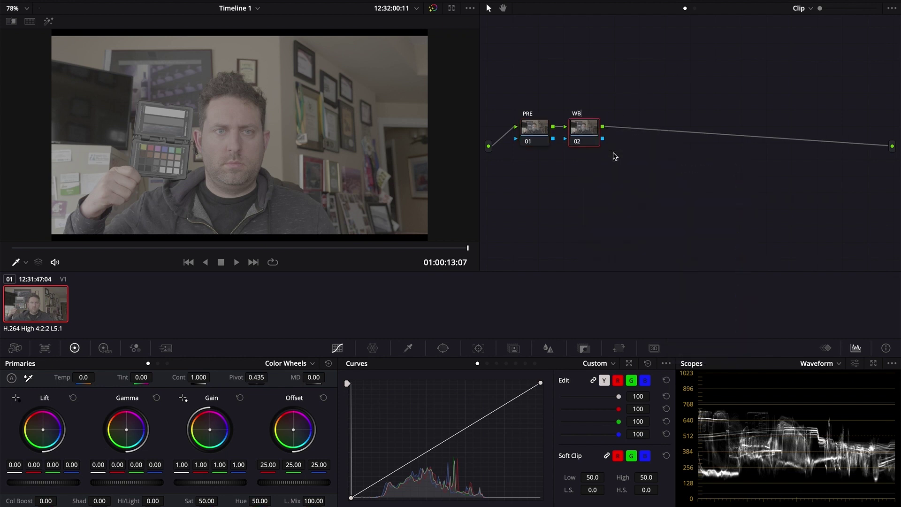
key("Return")
left_click(29, 379)
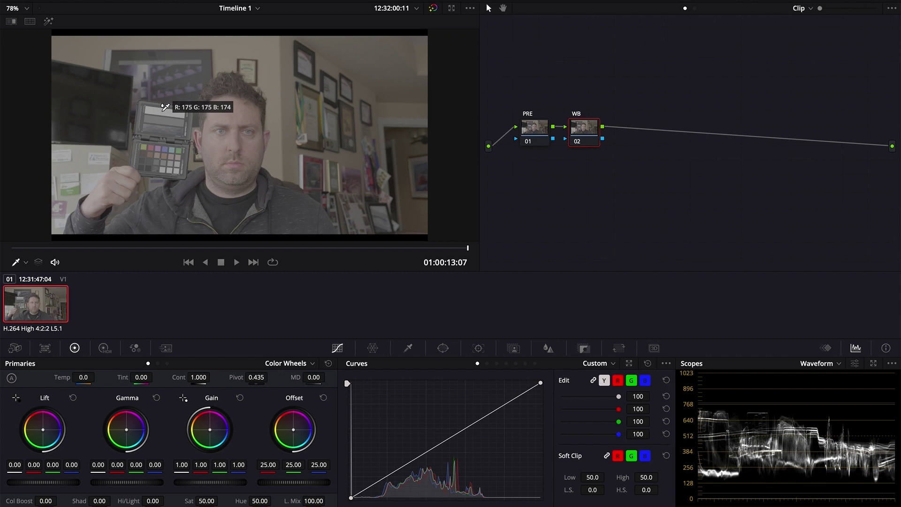
left_click(164, 107)
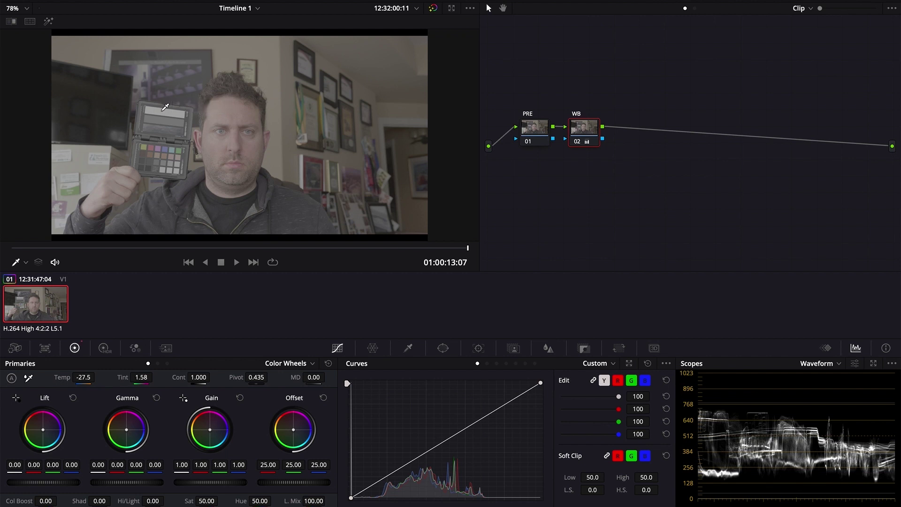
- Add serial node 03 after WB and label it MAIN
key("alt+s")
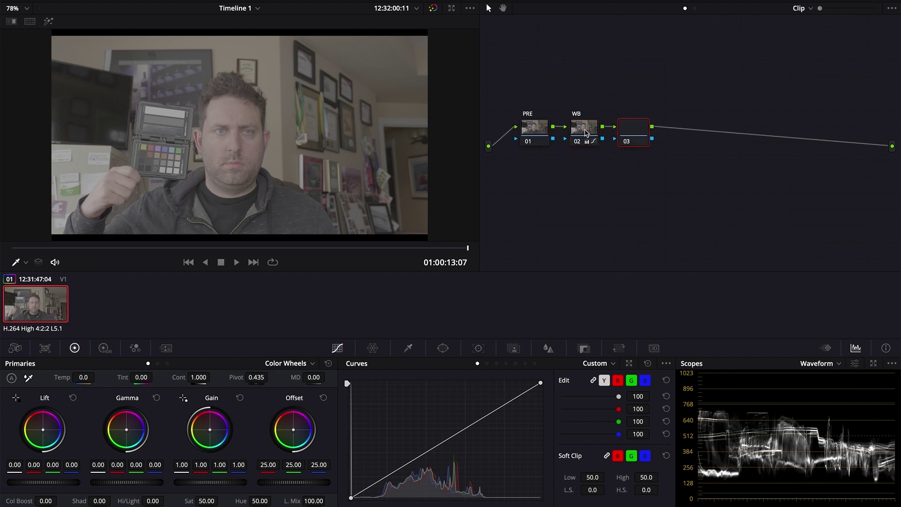
right_click(642, 130)
left_click(658, 150)
type("MAIN")
key("Return")
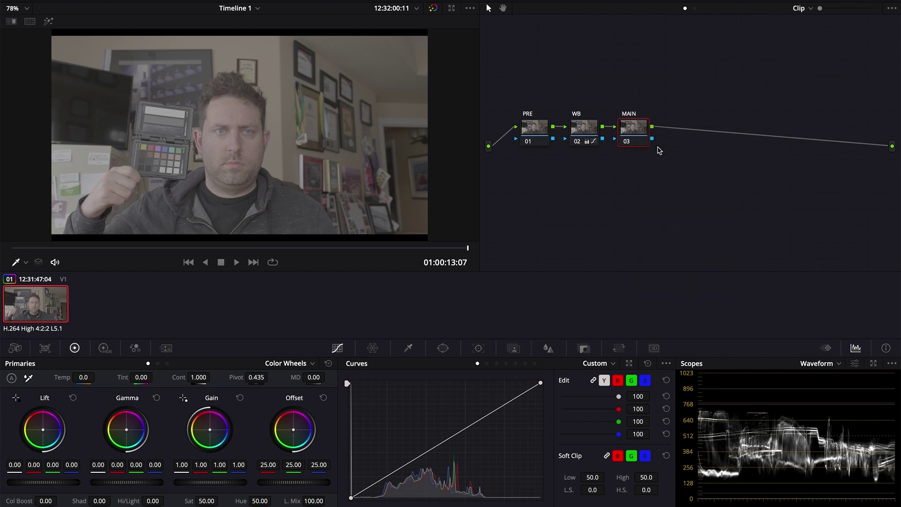
- Apply the GHAlex Averaged 4200K (65x) LUT from GHAlex Color Conversions to the MAIN node
right_click(636, 136)
mouse_move(678, 245)
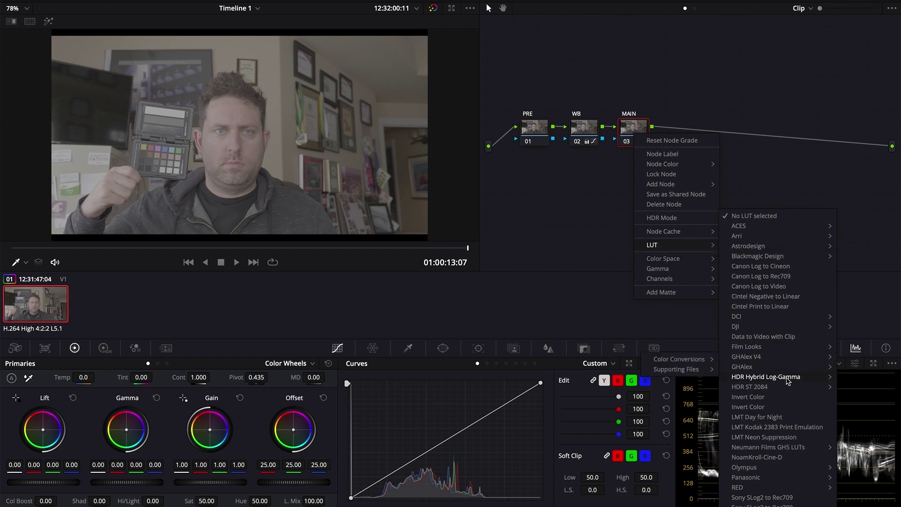
mouse_move(751, 367)
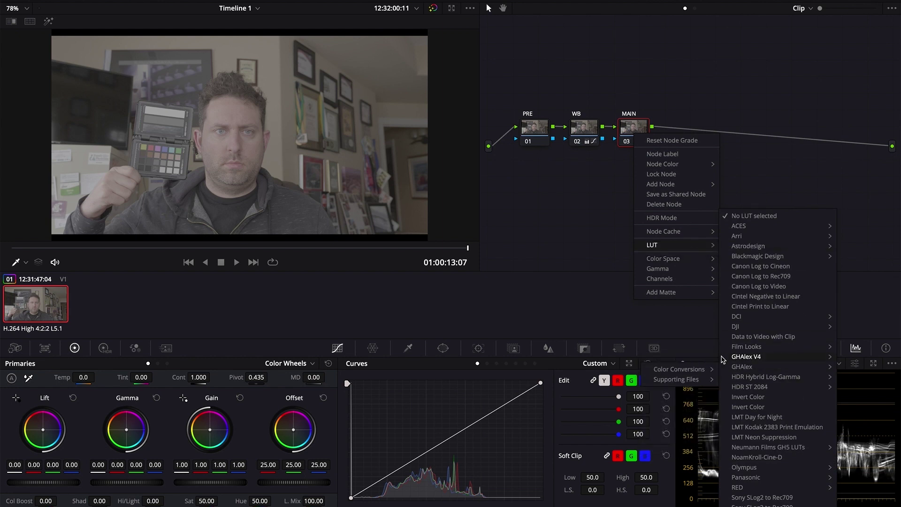
mouse_move(700, 364)
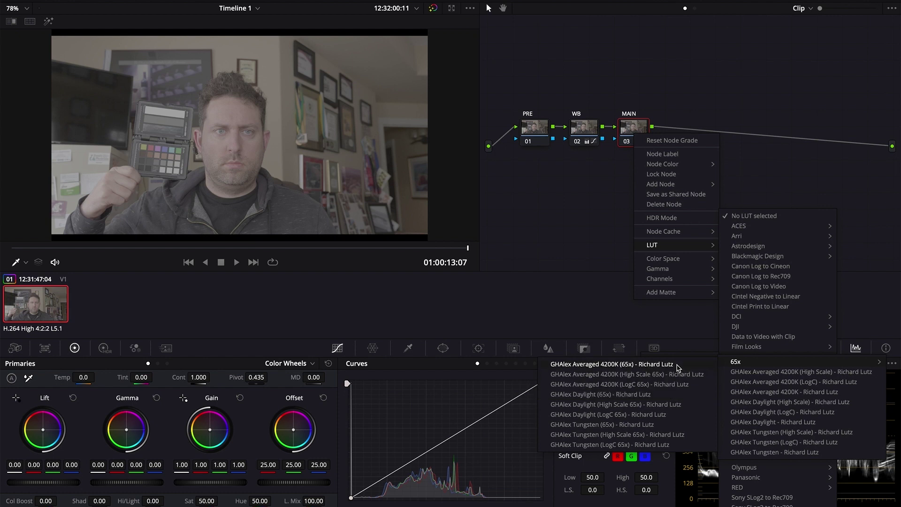
left_click(678, 368)
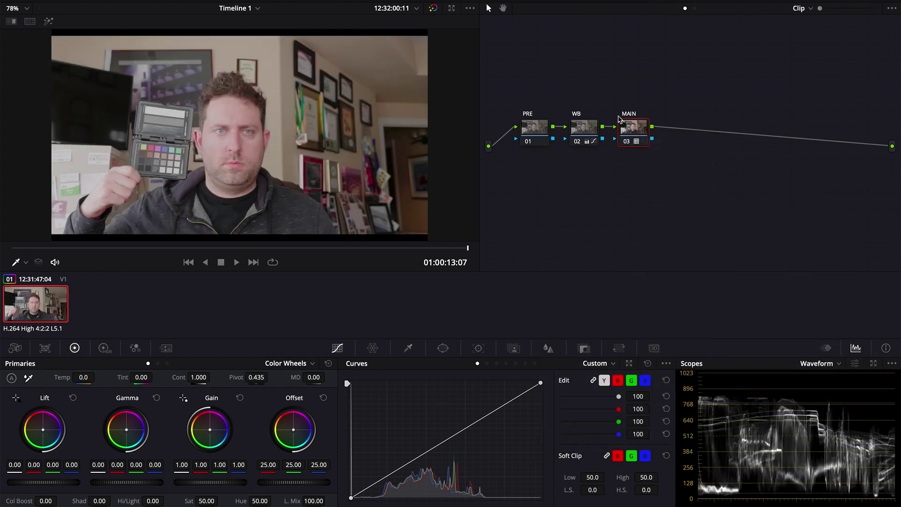
- Add node 04 and drag Auto Black Level 3 [POST] from GHAlex V4 Supporting Files onto it, then add another serial node
key("alt+s")
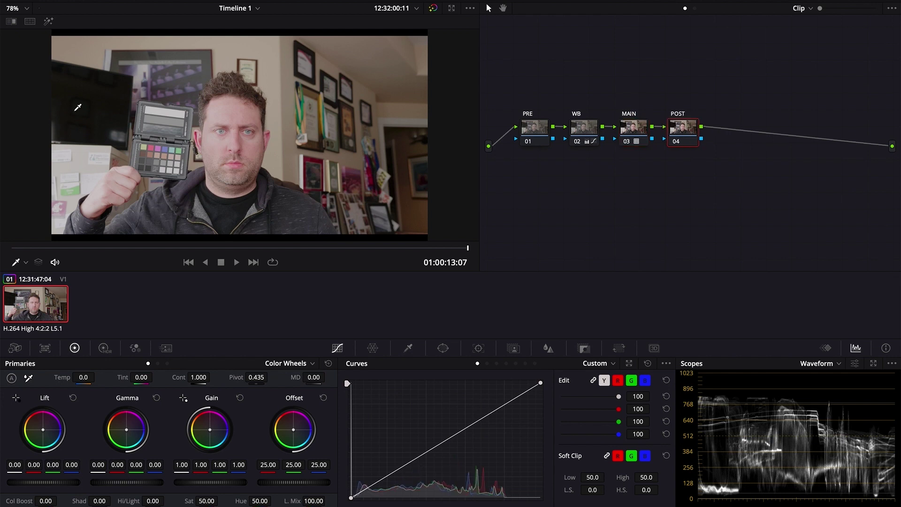
left_click(75, 3)
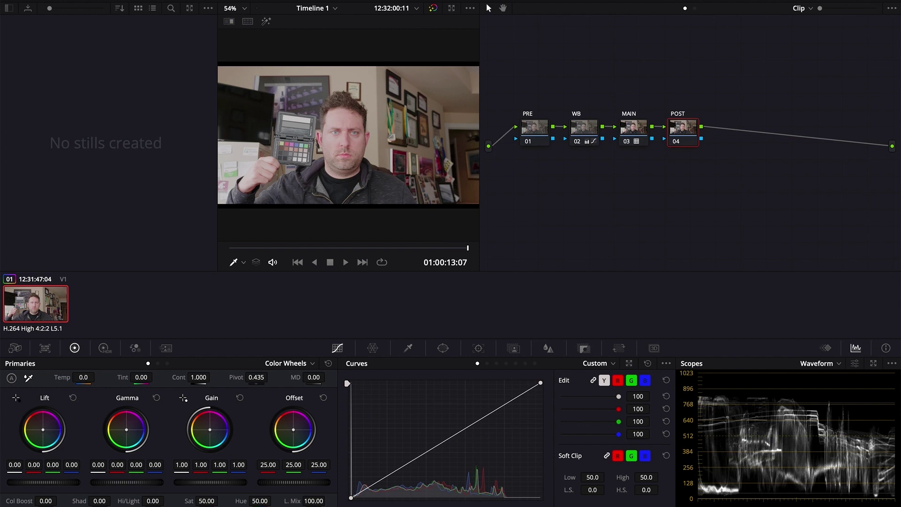
left_click(75, 2)
left_click(110, 3)
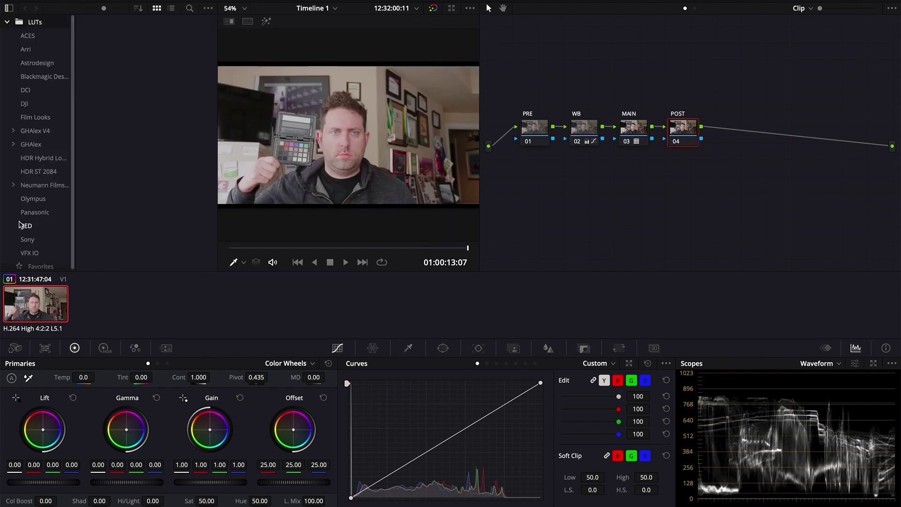
left_click(27, 132)
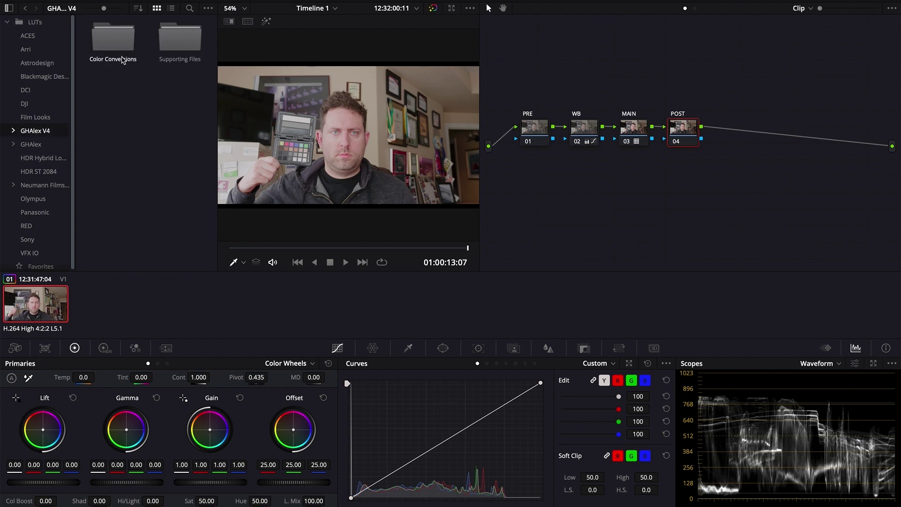
double_click(172, 51)
double_click(130, 43)
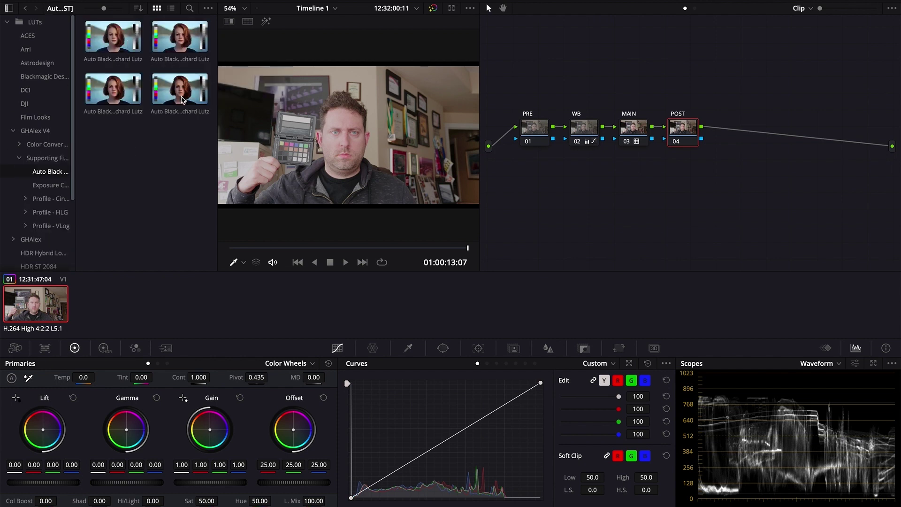
left_click(182, 99)
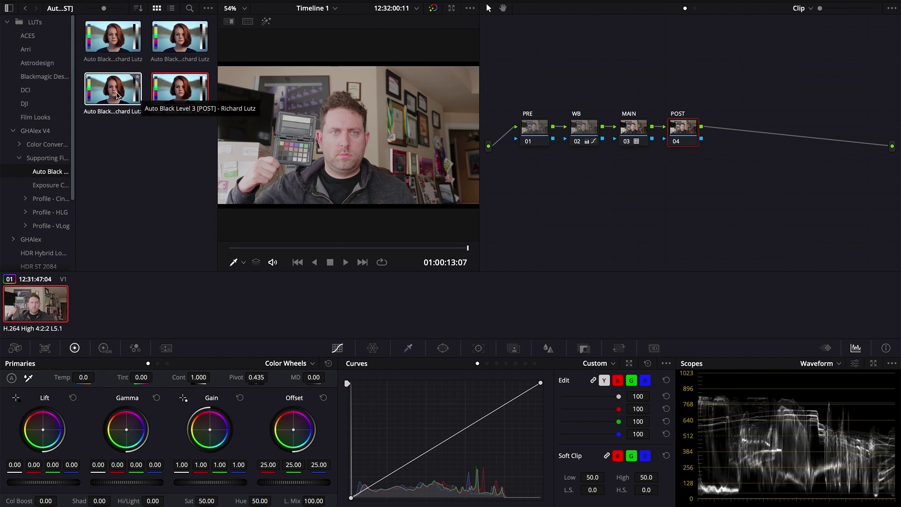
left_click_drag(118, 97, 687, 134)
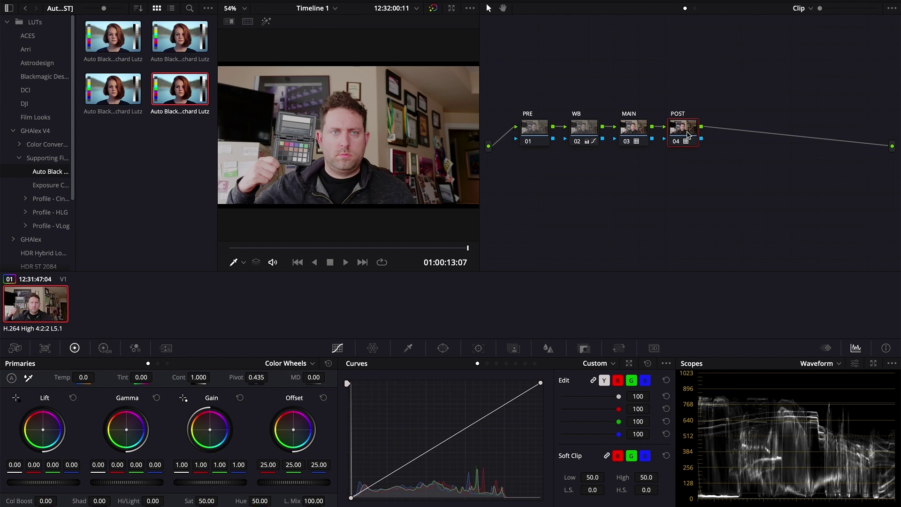
key("alt+s")
- Add a parallel node joined by a mixer, set the mixer to Composite mode, and add node 08 after it
key("alt+p")
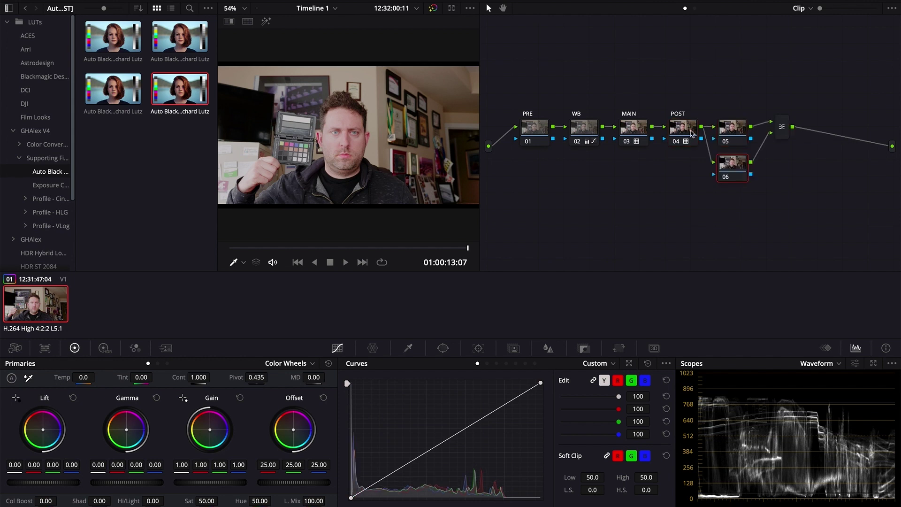
right_click(782, 130)
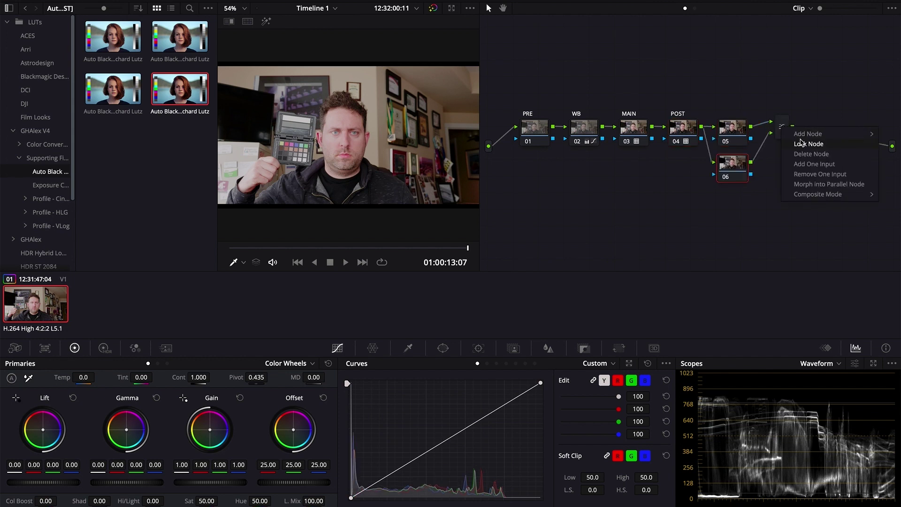
mouse_move(804, 136)
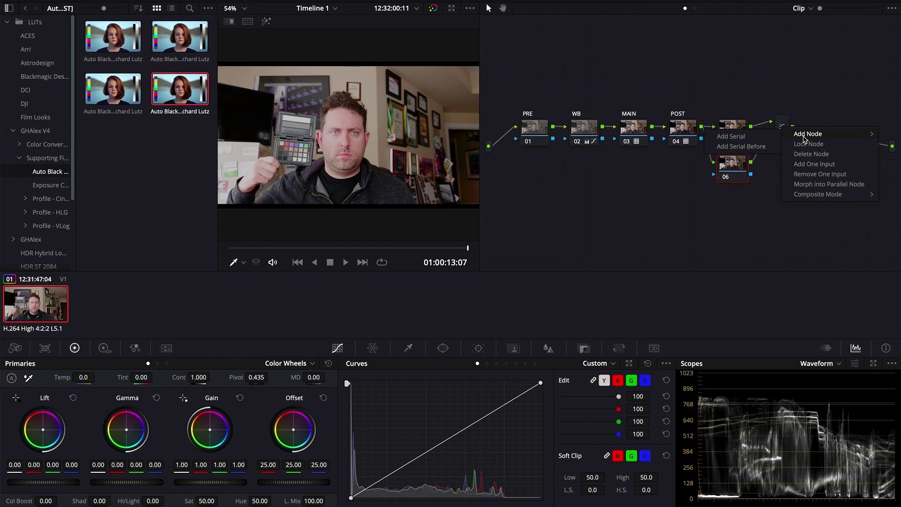
left_click(783, 126)
right_click(785, 129)
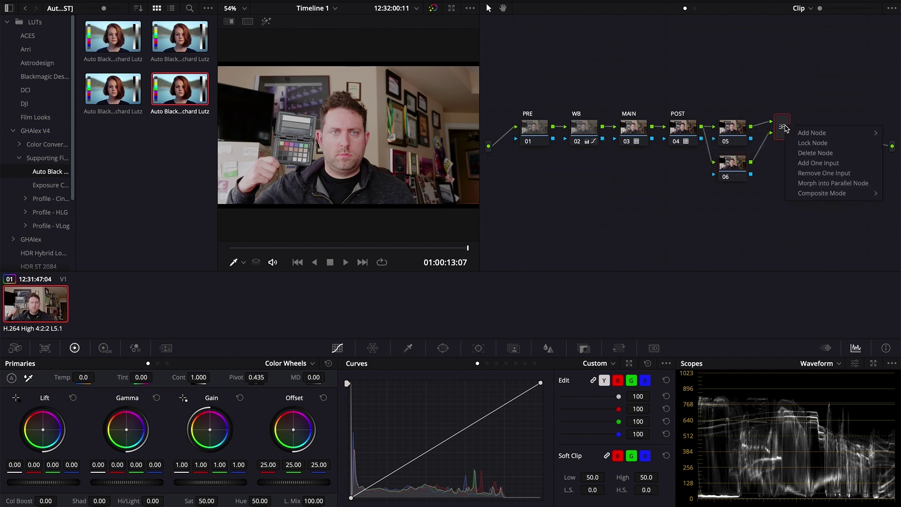
mouse_move(819, 193)
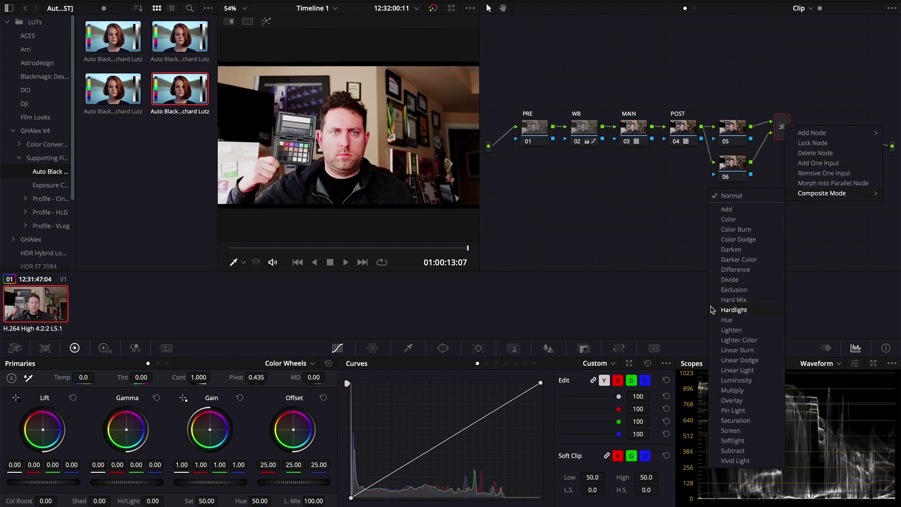
left_click(504, 405)
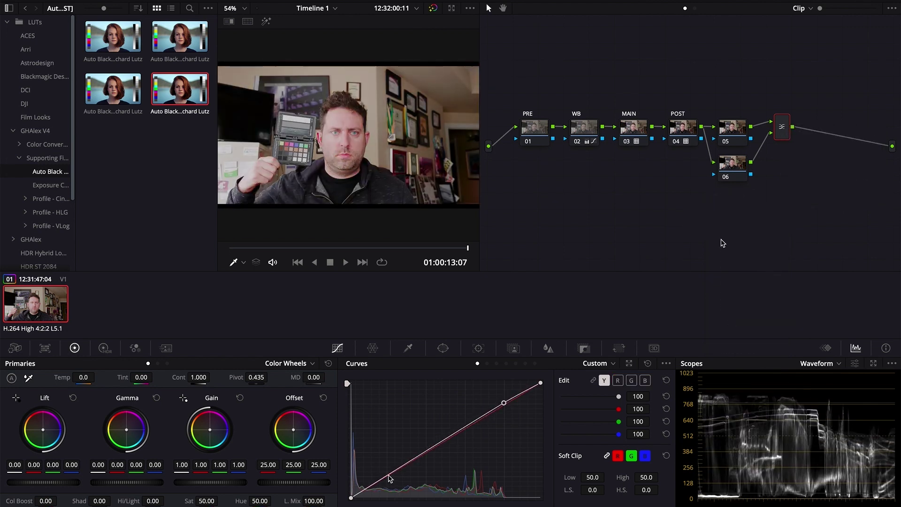
key("alt+s")
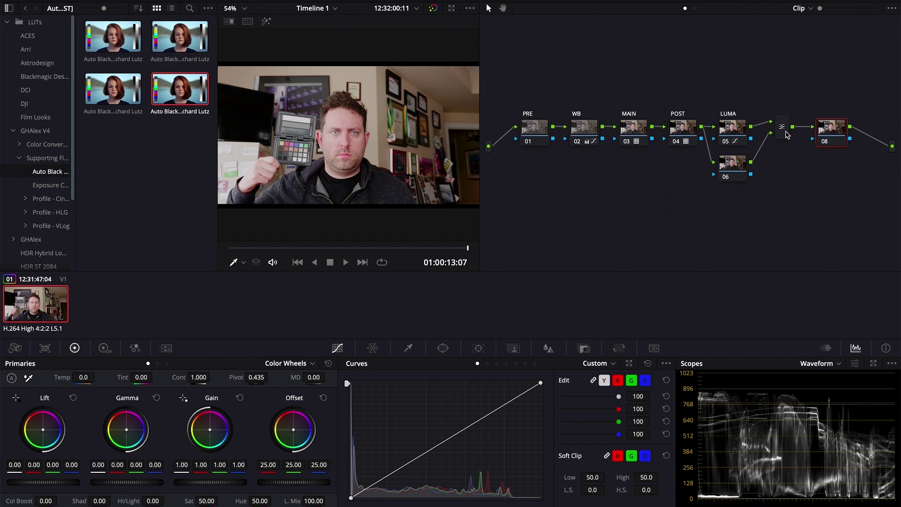
- Label node 08 COLOR, then bypass the grade and restore it to compare
right_click(818, 126)
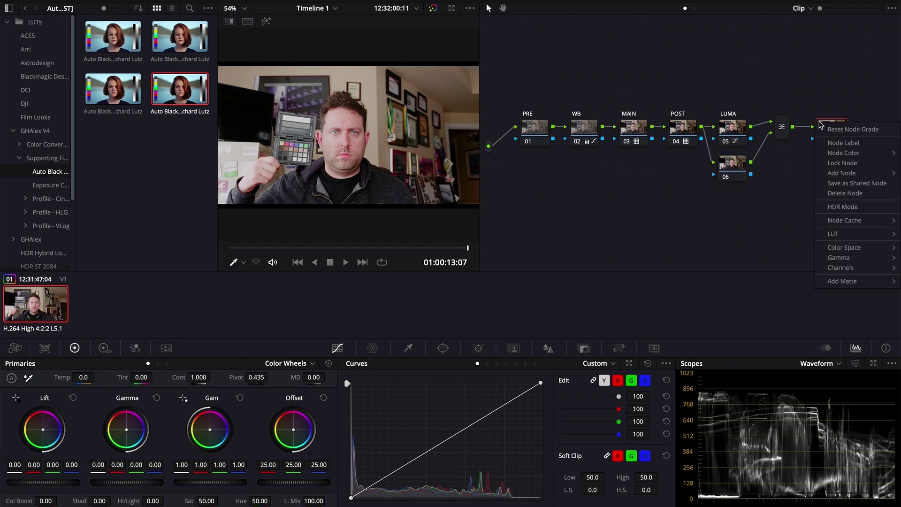
left_click(838, 144)
type("COLRO")
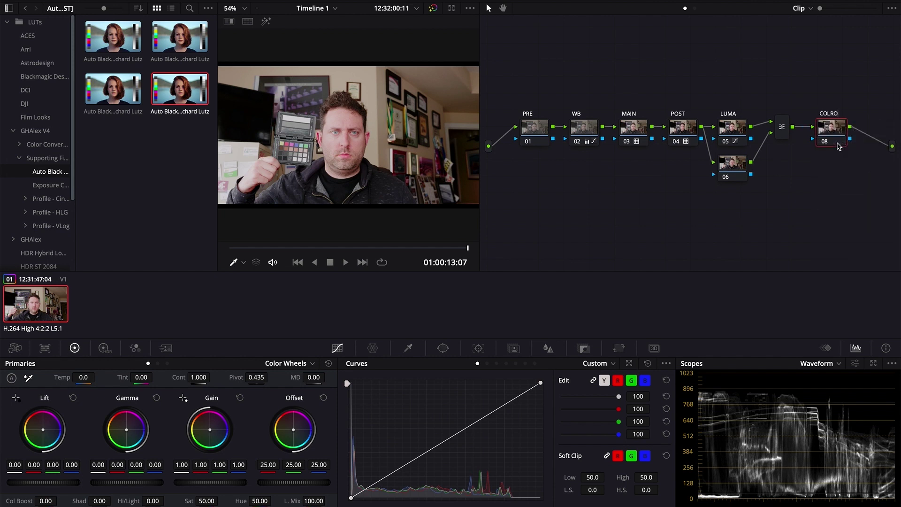
key("BackSpace")
key("BackSpace")
type("OR")
left_click(820, 180)
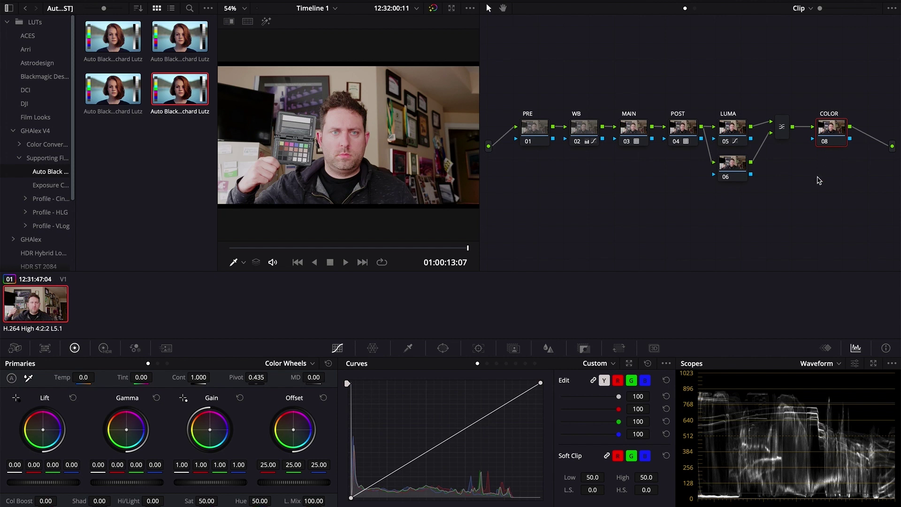
left_click(433, 9)
left_click(433, 9)
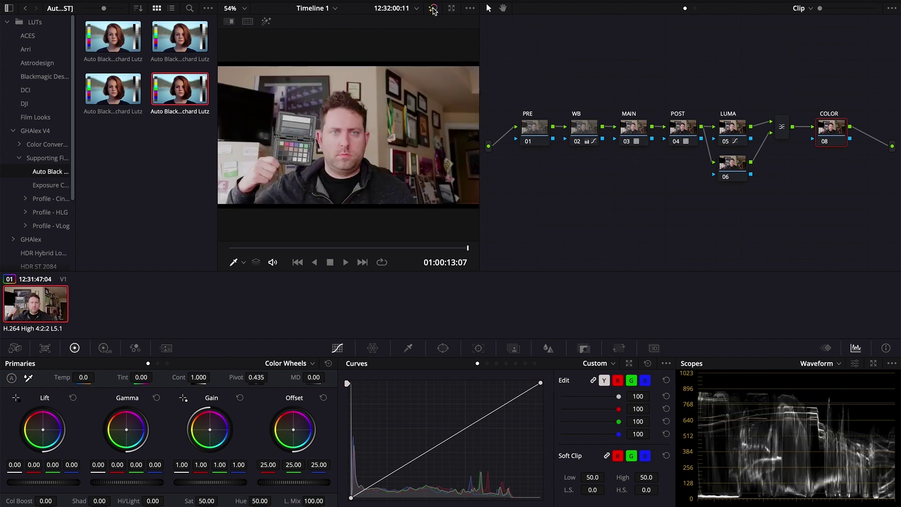